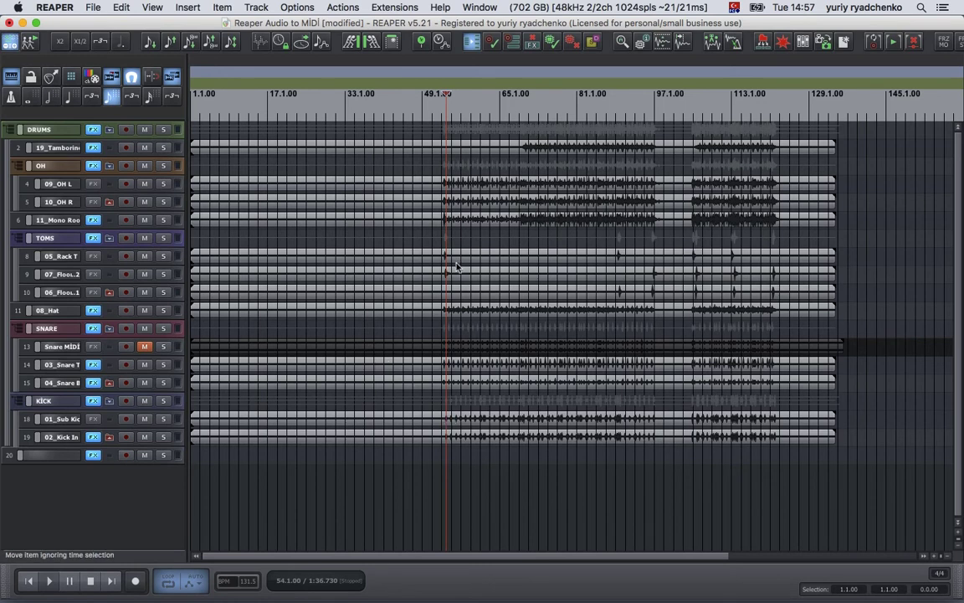
Step: Play the project, then solo track 18 (01_Sub Kick) and audition it alone
key(space)
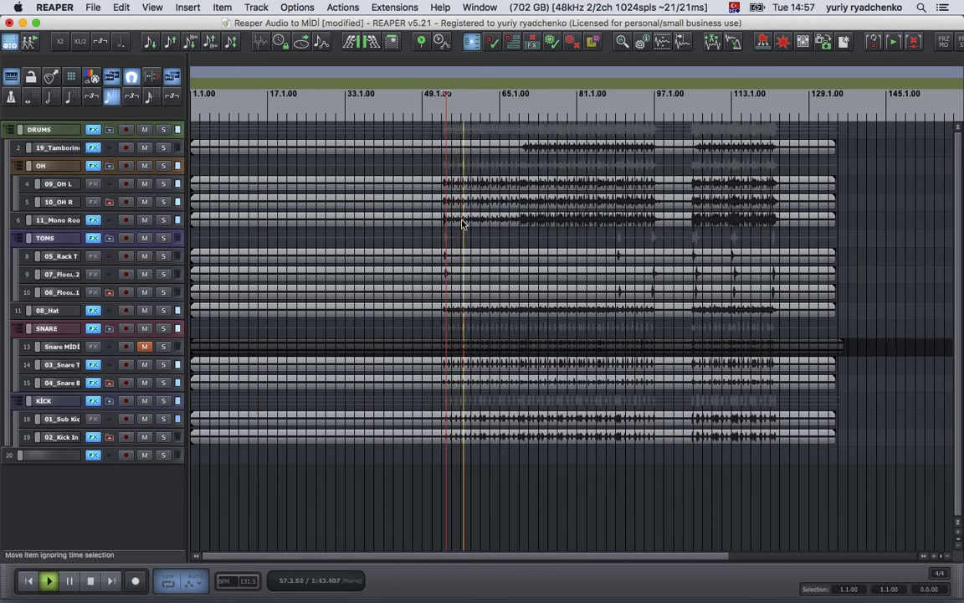
key(space)
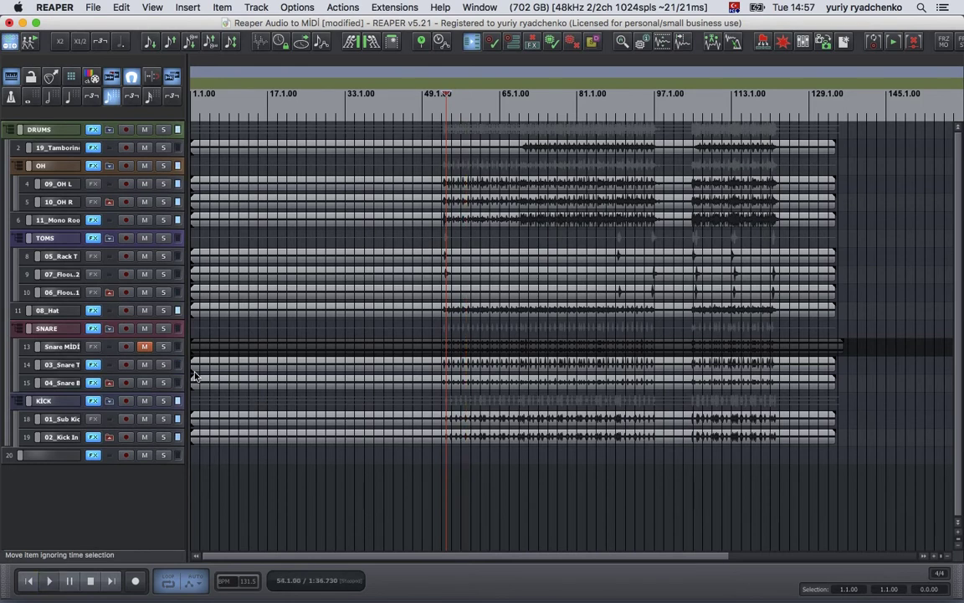
click(163, 419)
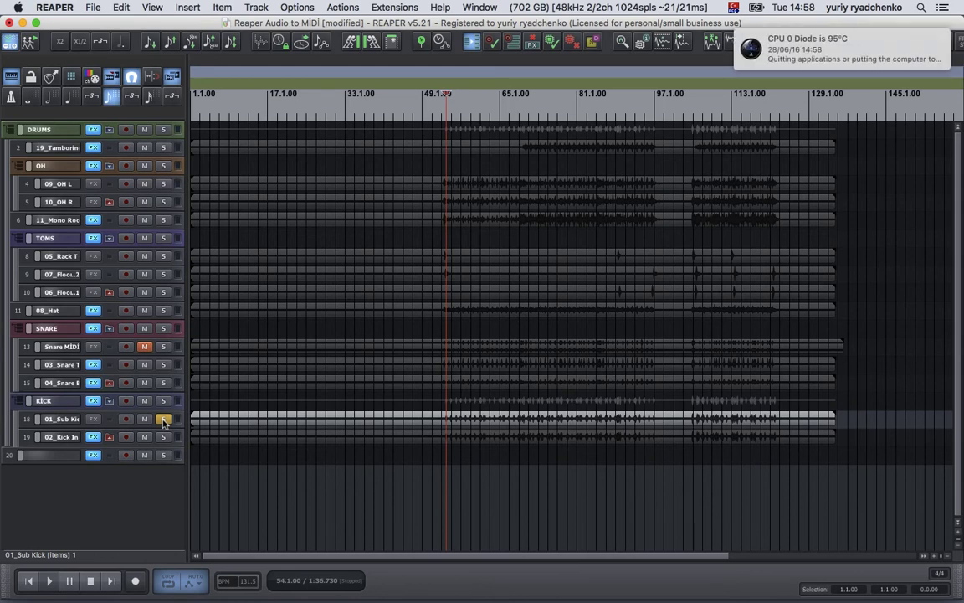
key(space)
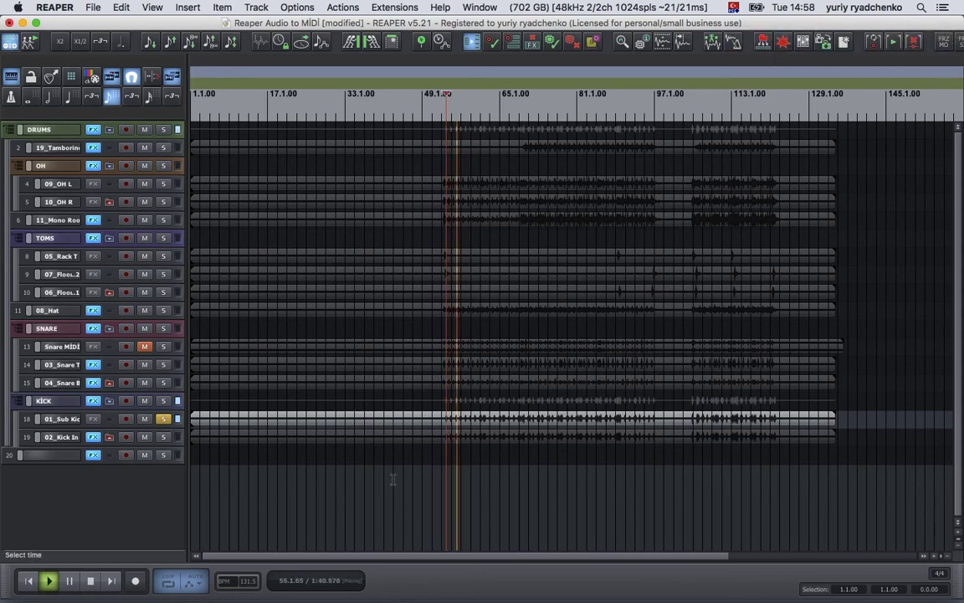
key(space)
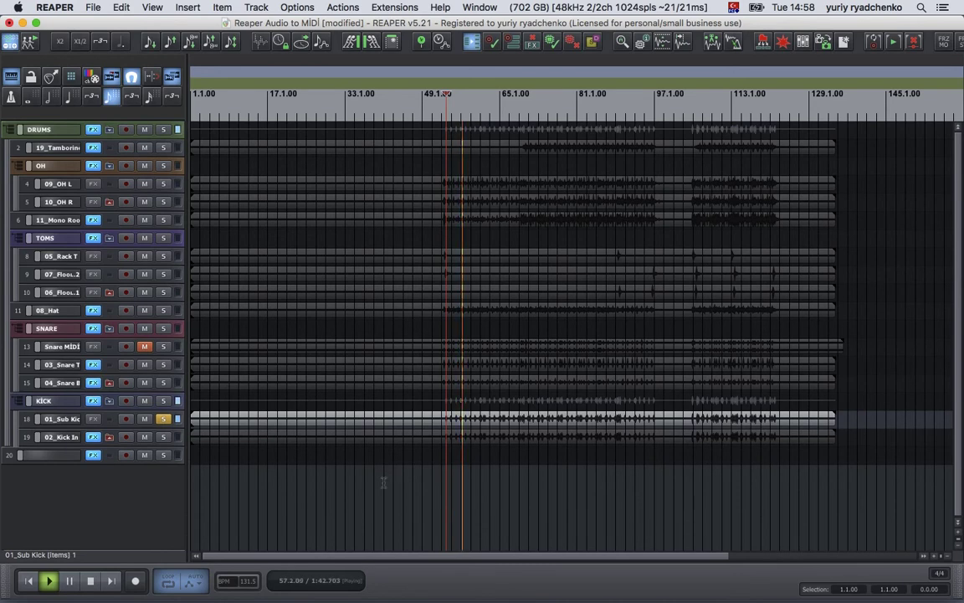
Step: Add ReaGate to the 01_Sub Kick track
click(97, 422)
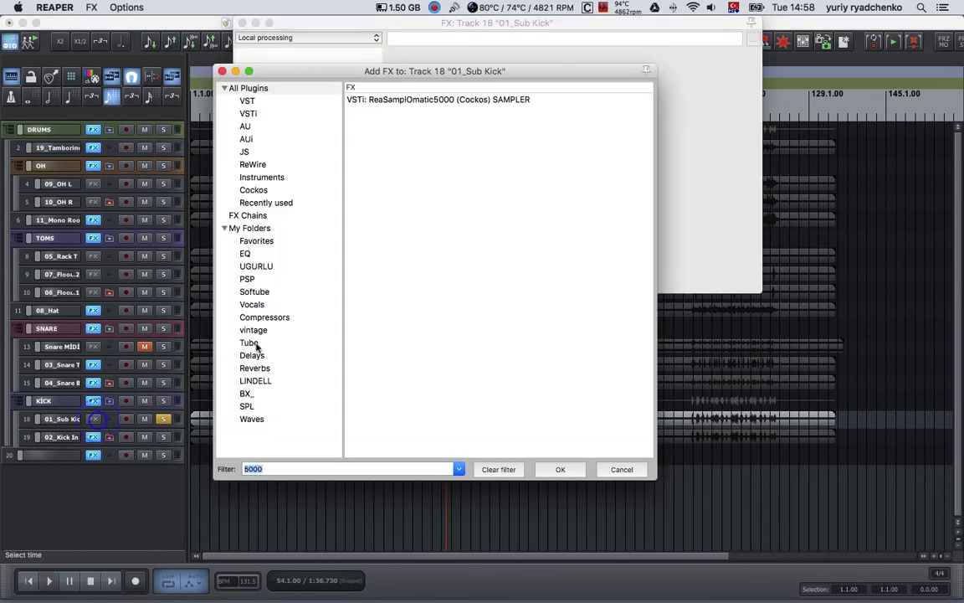
text(r)
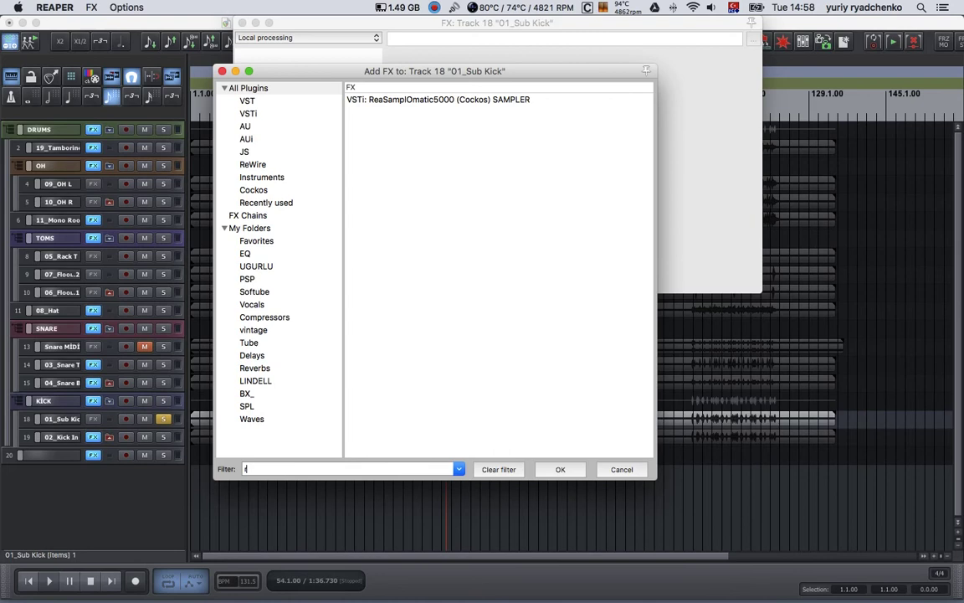
text(eag)
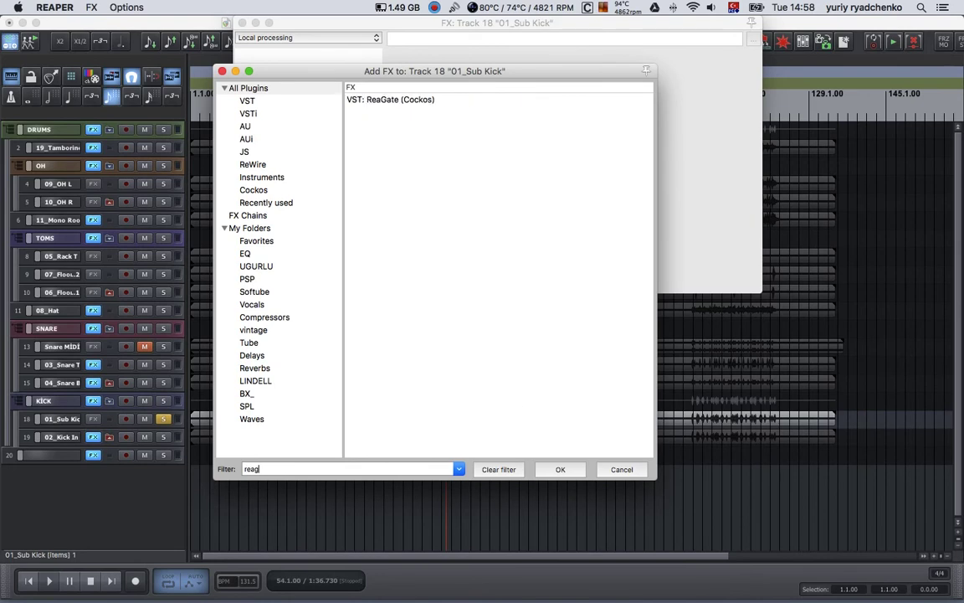
double_click(399, 100)
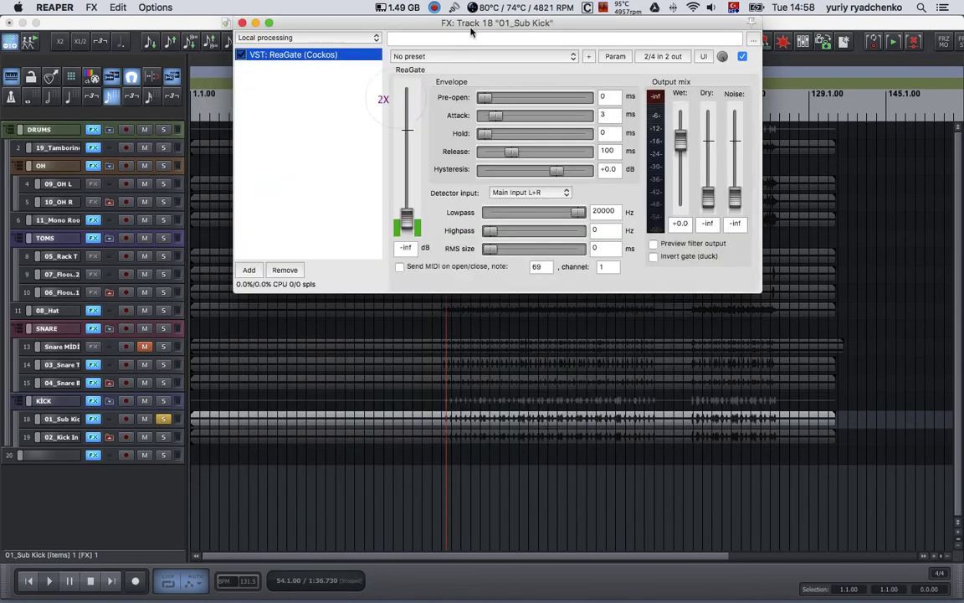
drag(472, 23, 428, 70)
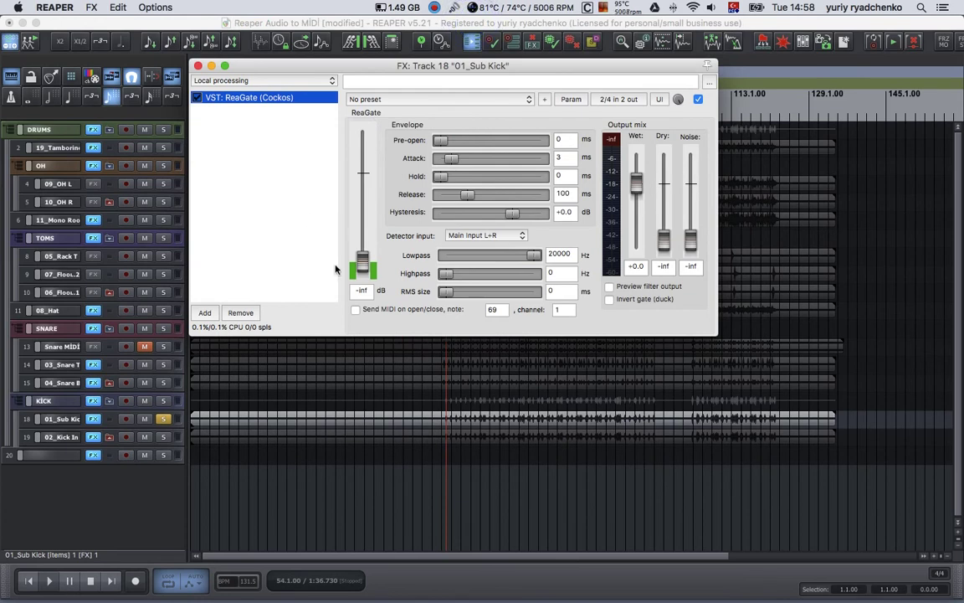
Step: While playing, raise the ReaGate threshold from -inf to about -26.9 dB
key(space)
drag(362, 263, 368, 240)
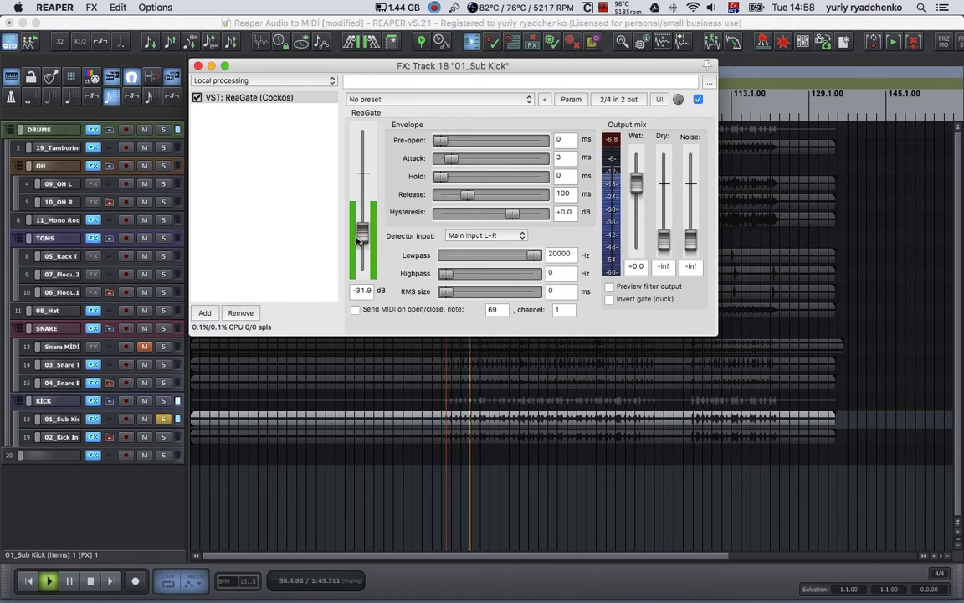
click(361, 235)
drag(362, 235, 362, 224)
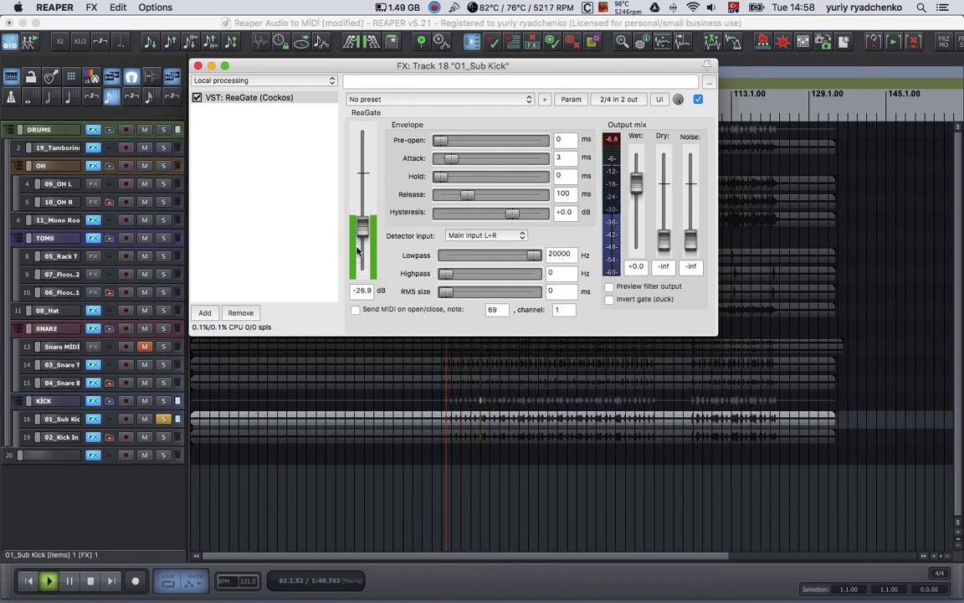
click(362, 229)
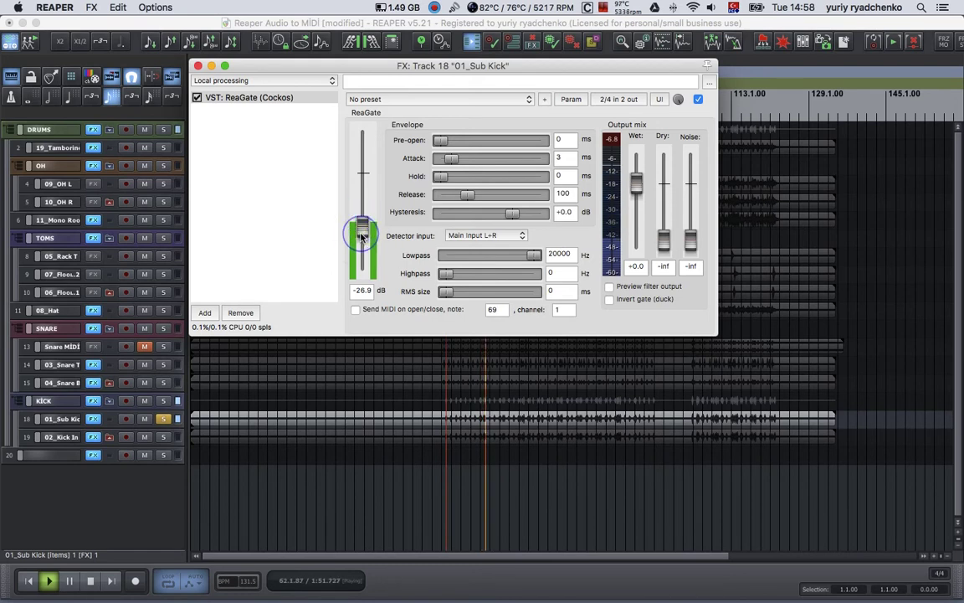
Step: Set gate attack to 0 ms and hold to 15 ms, then settle the threshold near -28 dB
click(452, 158)
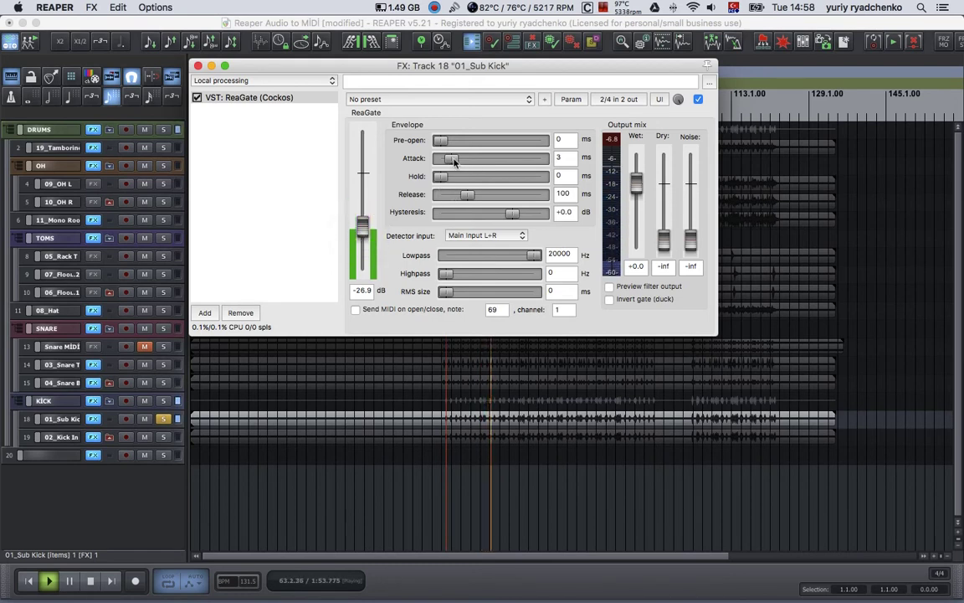
drag(432, 164, 422, 164)
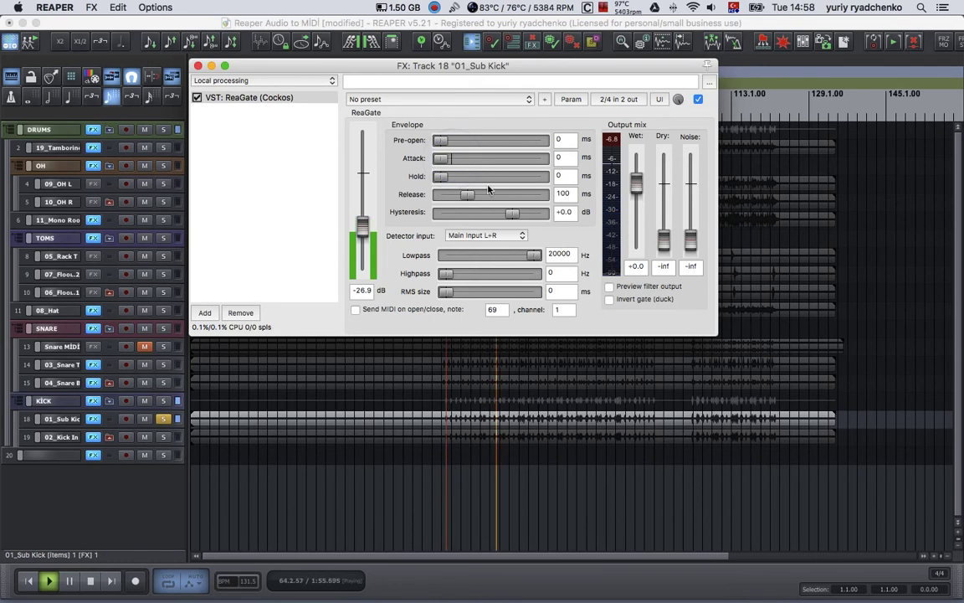
drag(440, 176, 455, 178)
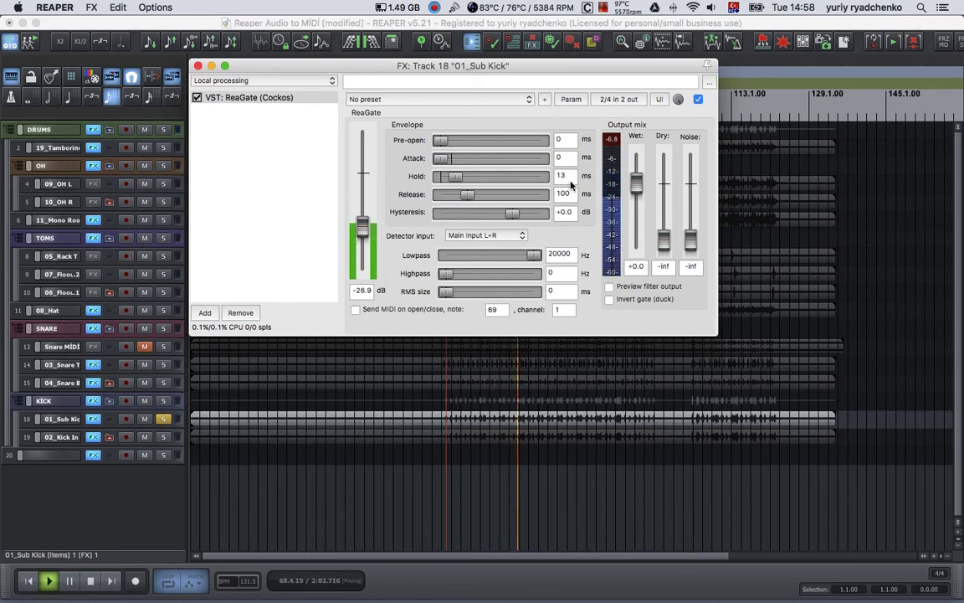
key(space)
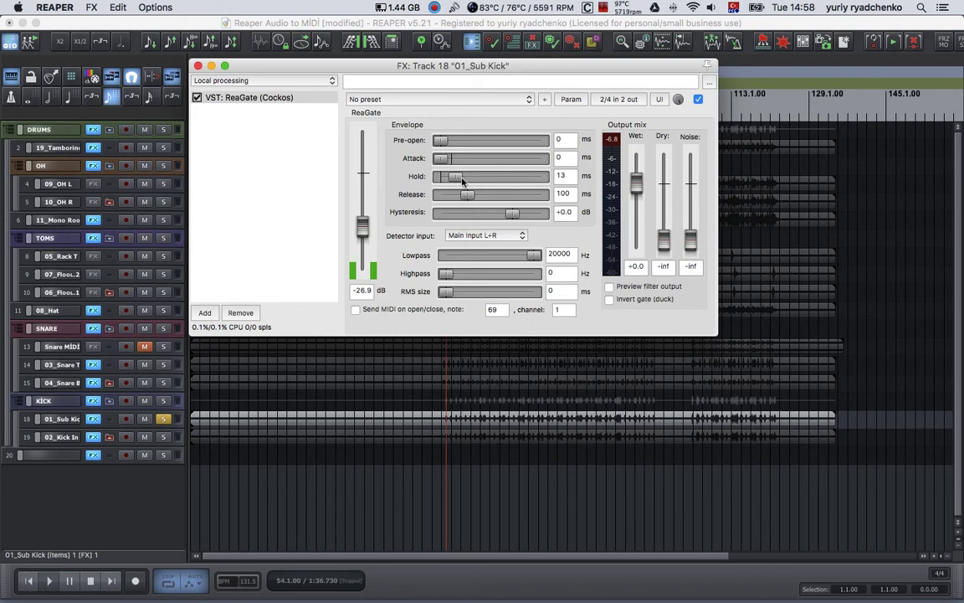
drag(459, 178, 459, 180)
key(space)
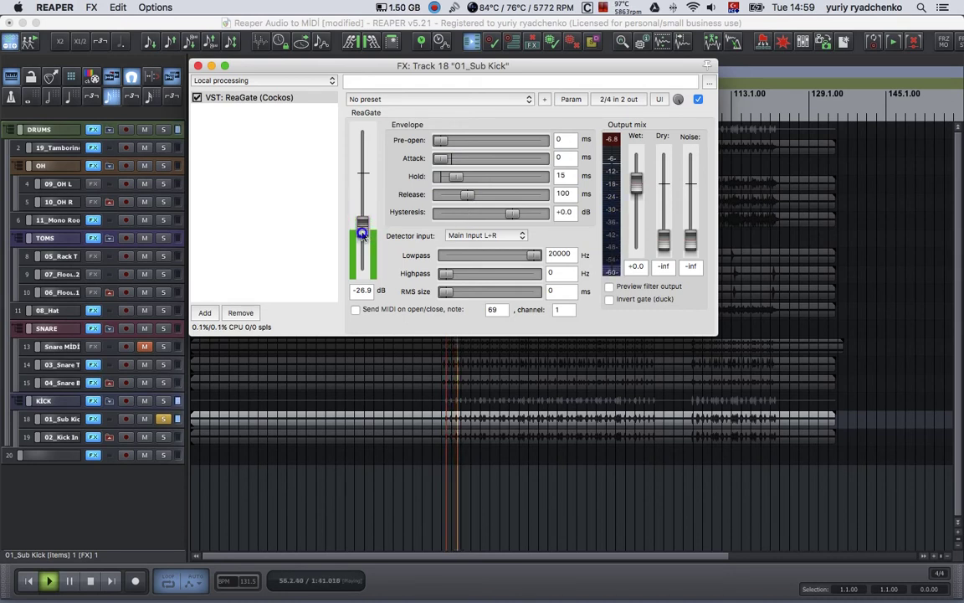
drag(363, 228, 363, 237)
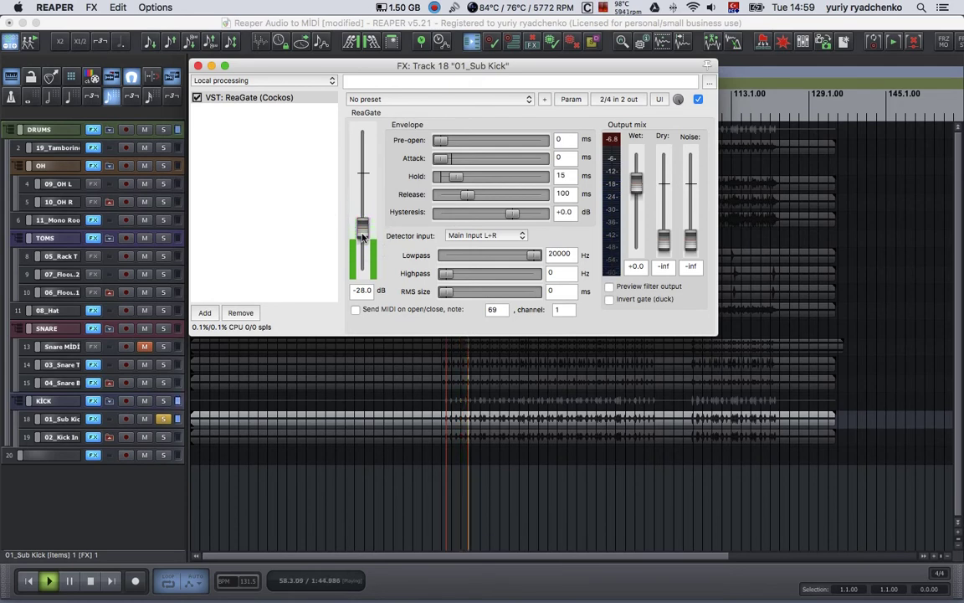
key(space)
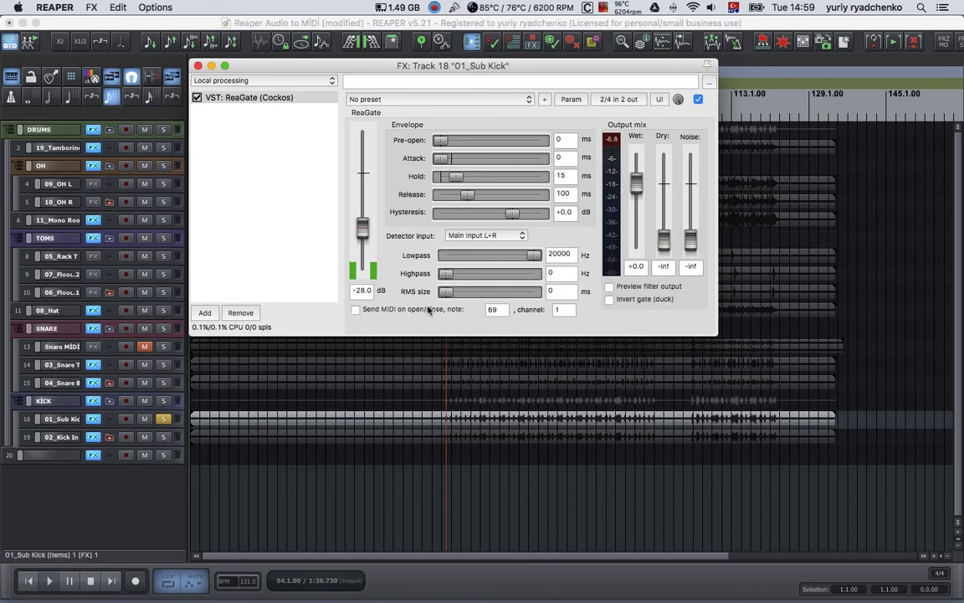
Step: Enable ReaGate's MIDI send on open/close (note 69, channel 1) and close the gate window
click(355, 310)
drag(313, 73, 372, 68)
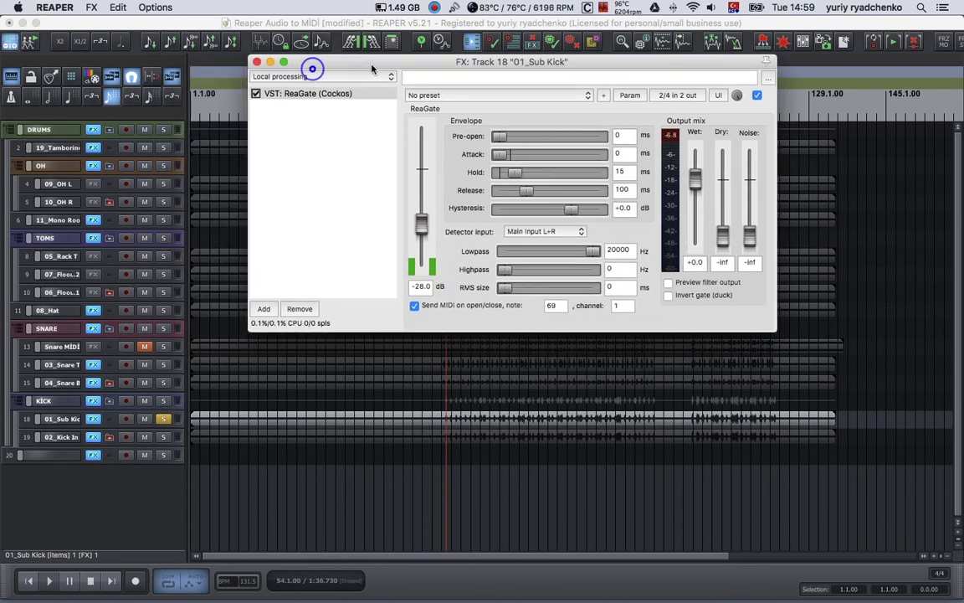
click(258, 63)
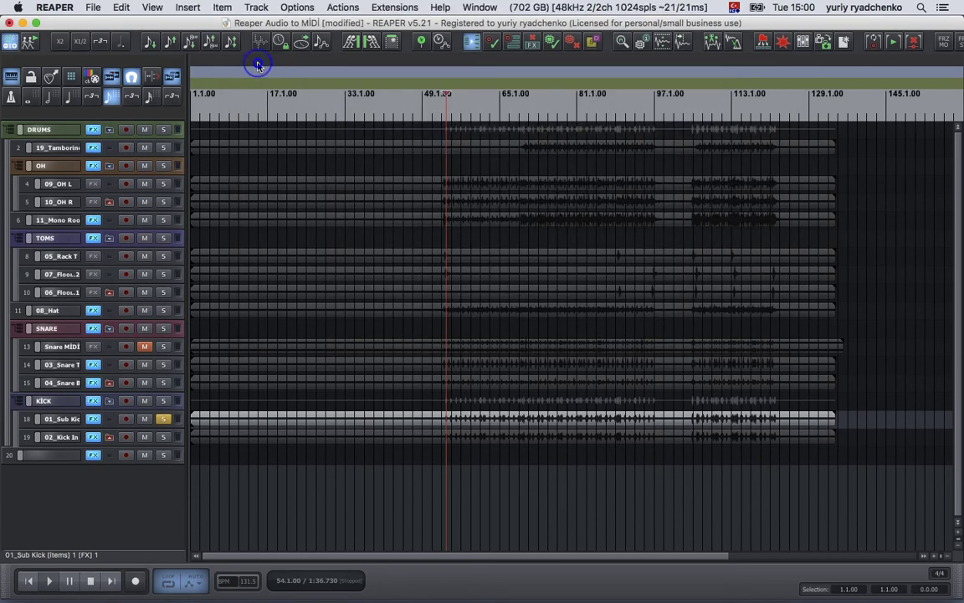
Step: Filter the Actions list by 'midi out' and select Item: Apply track/take FX to items (MIDI output)
click(343, 7)
click(366, 23)
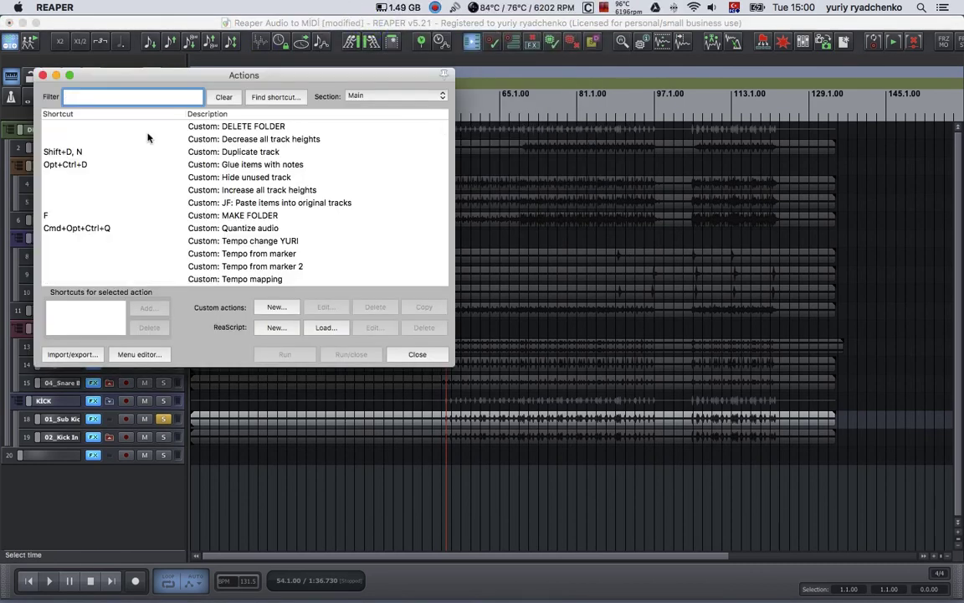
text(midi )
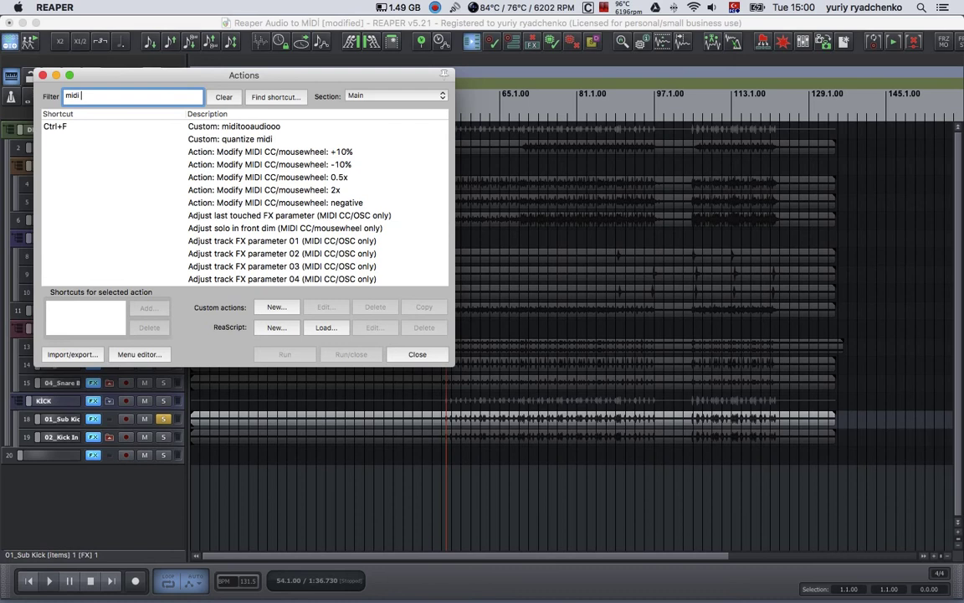
text(out)
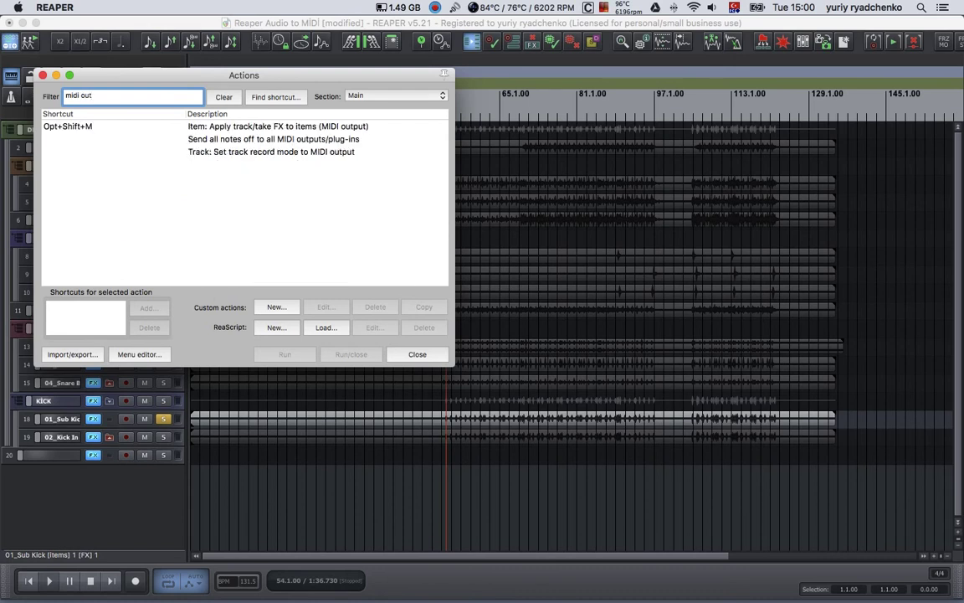
click(190, 124)
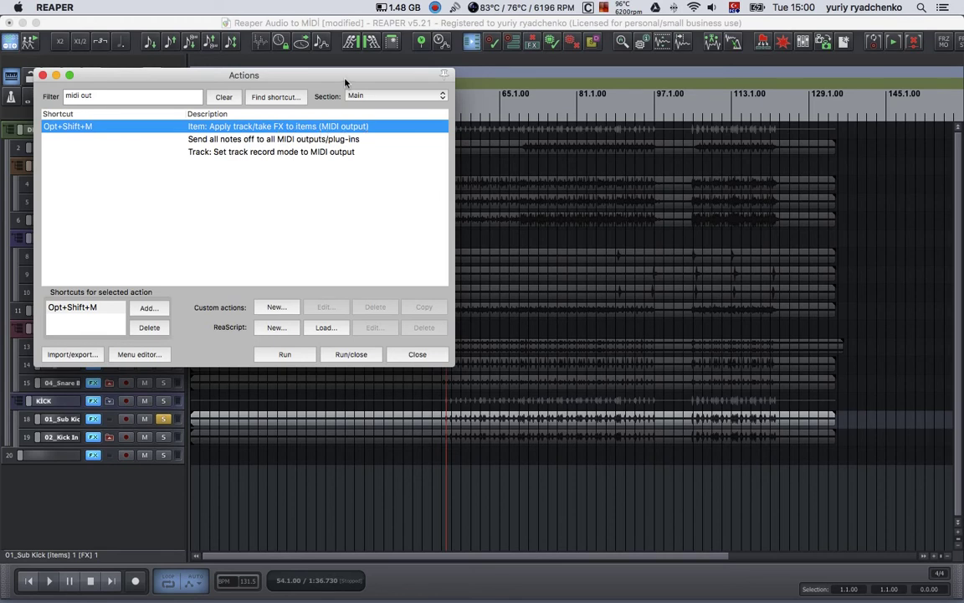
drag(345, 76, 744, 57)
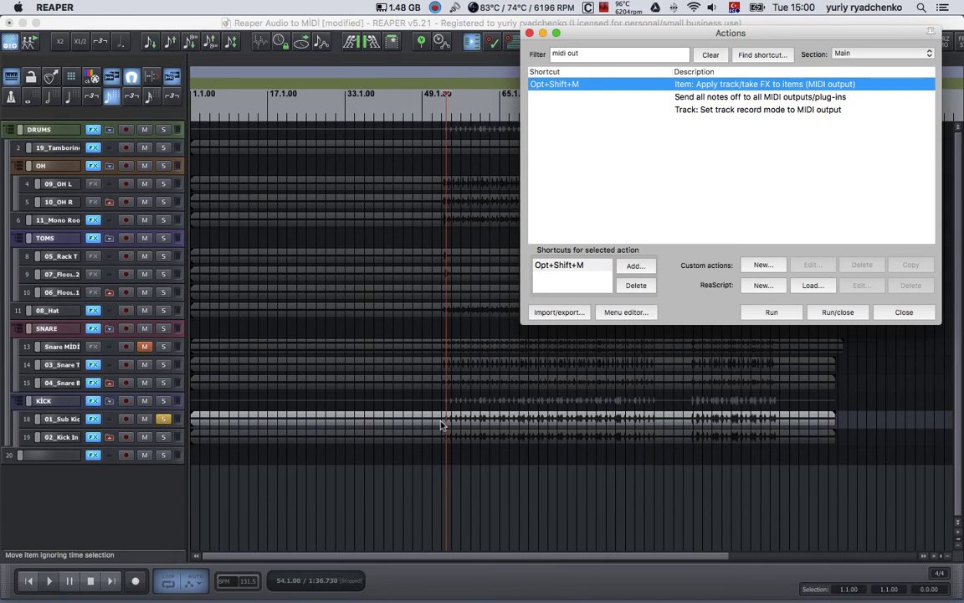
Step: Select the Sub Kick item, time-select bars 53 to 67, and run the MIDI-output apply action
click(441, 425)
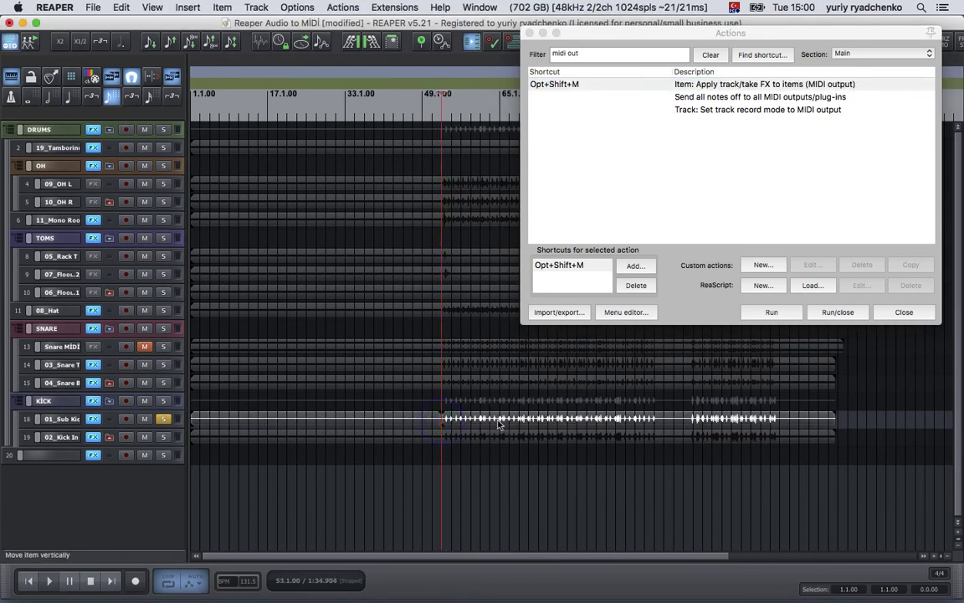
mouse_move(512, 424)
mouse_down()
mouse_move(487, 419)
mouse_move(494, 424)
mouse_up()
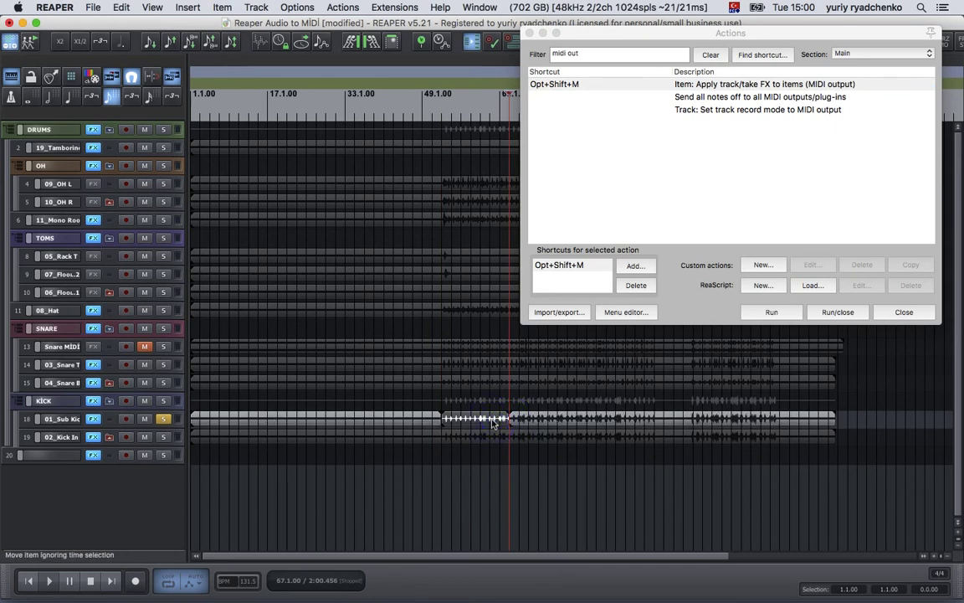
click(615, 35)
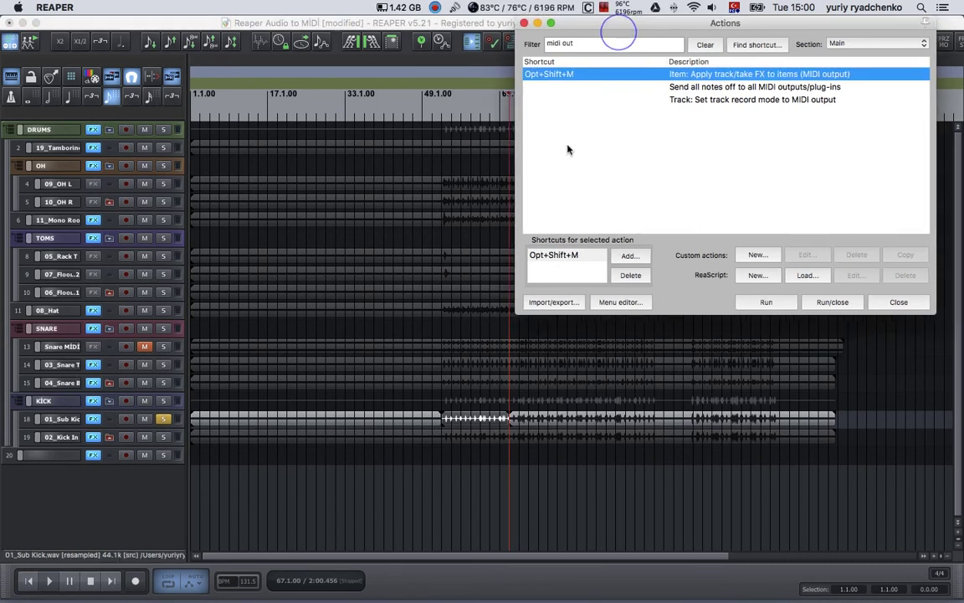
click(767, 303)
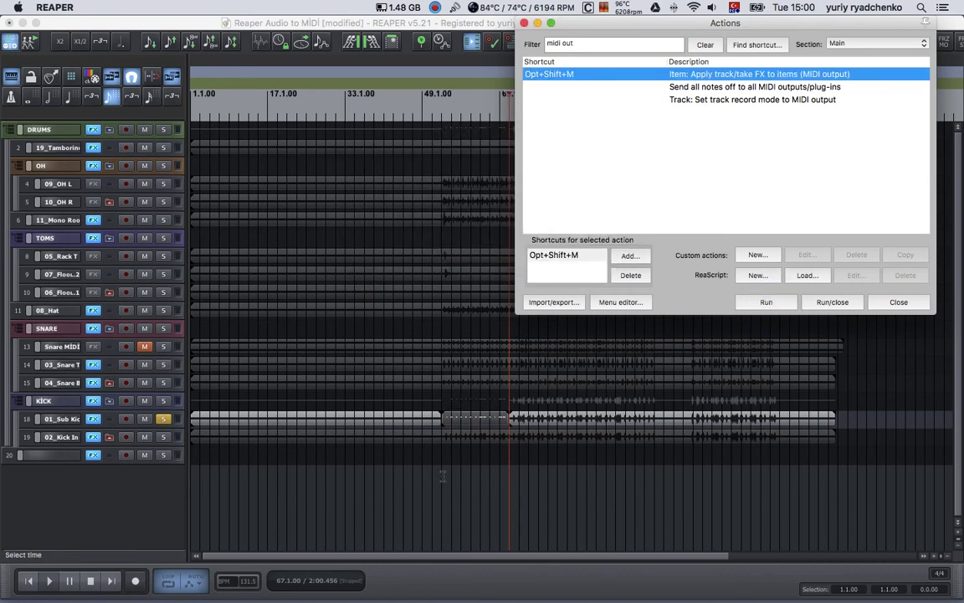
Step: Zoom in on the new MIDI take around bars 52–67, then send the Actions window behind
drag(441, 459, 507, 396)
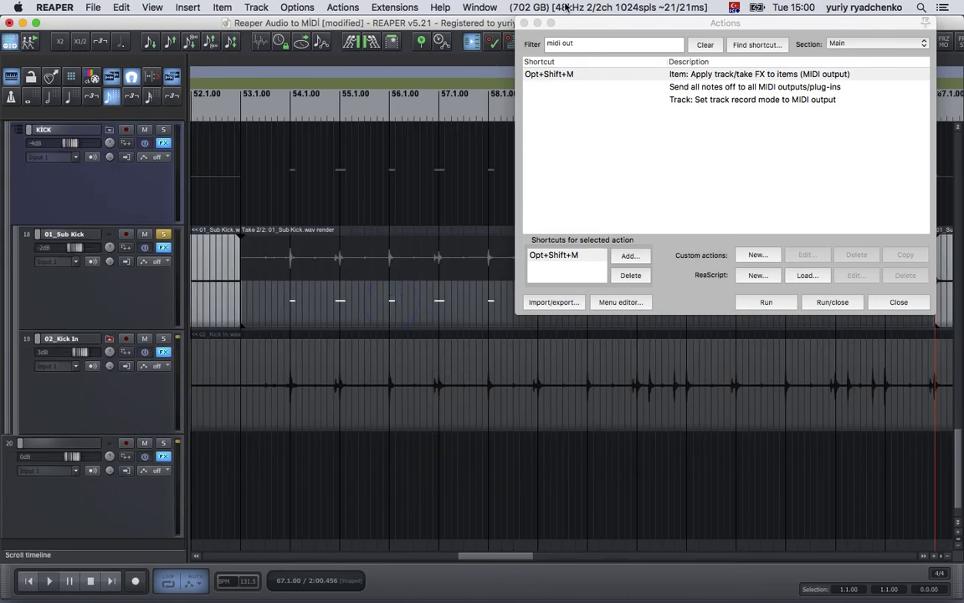
click(479, 23)
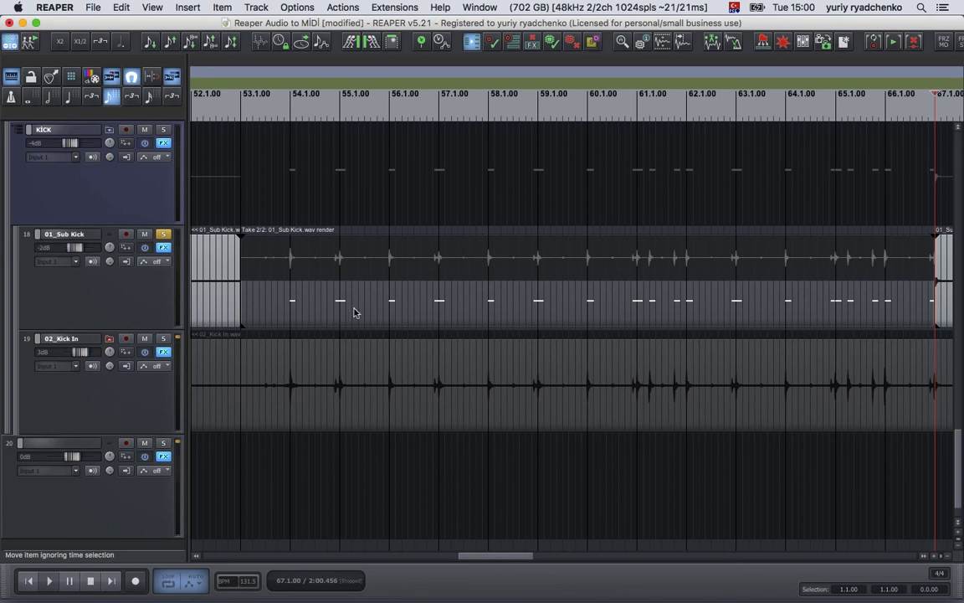
Step: Copy the MIDI item onto track 20, solo it, and preview its Gretsch kick in ReaSamplOmatic5000
key(ctrl+Page_Down)
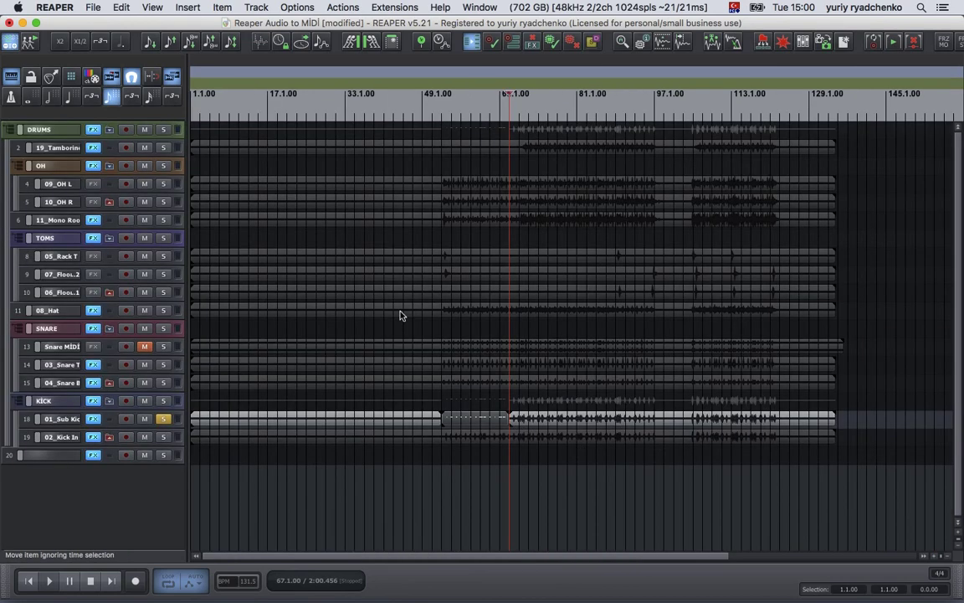
drag(486, 427, 483, 463)
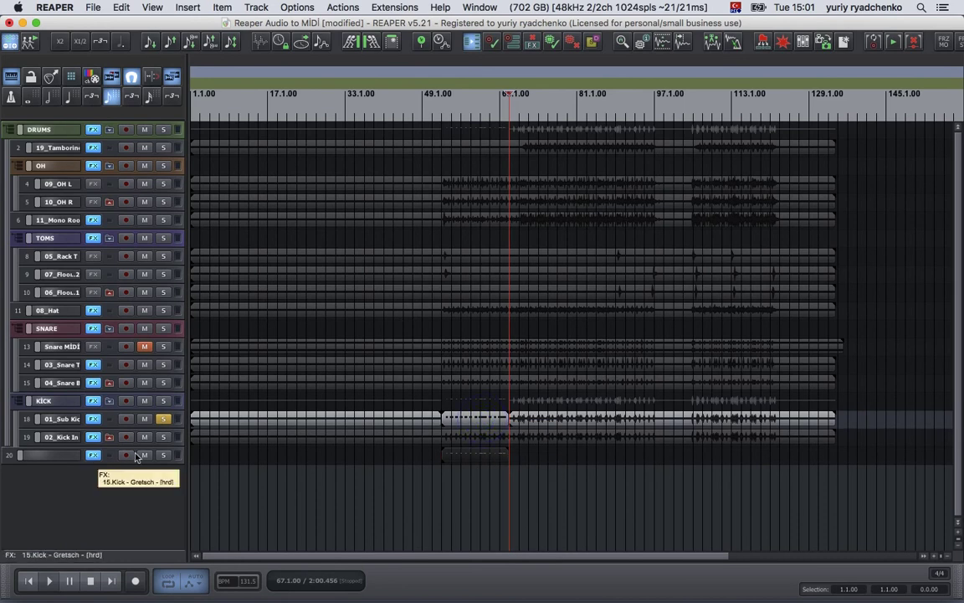
click(93, 455)
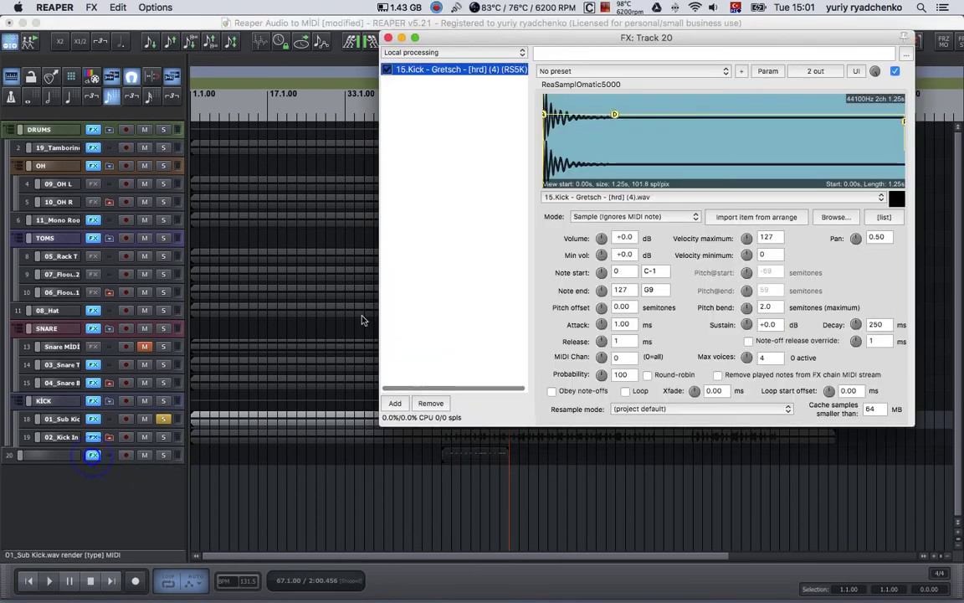
drag(507, 42, 443, 28)
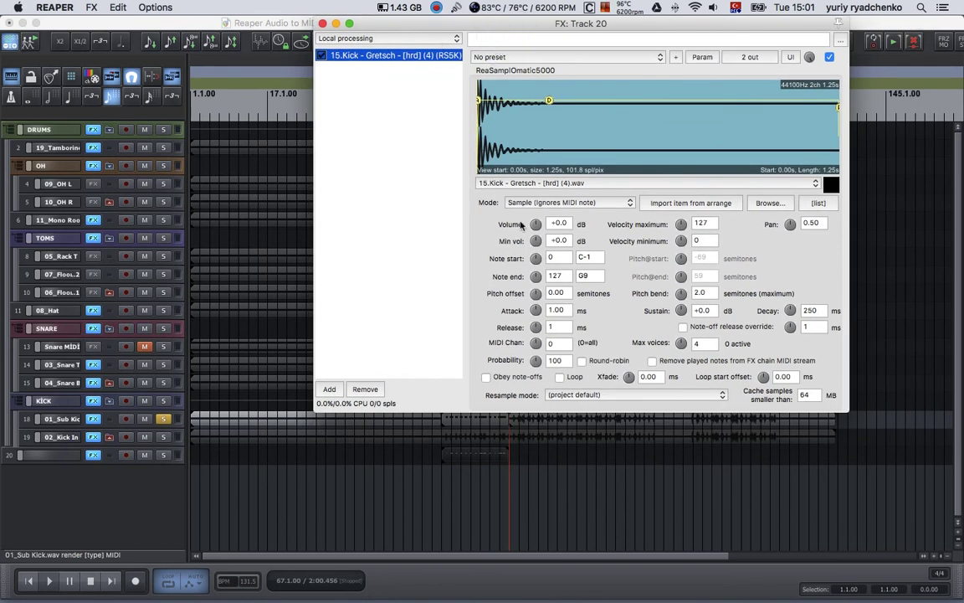
click(831, 185)
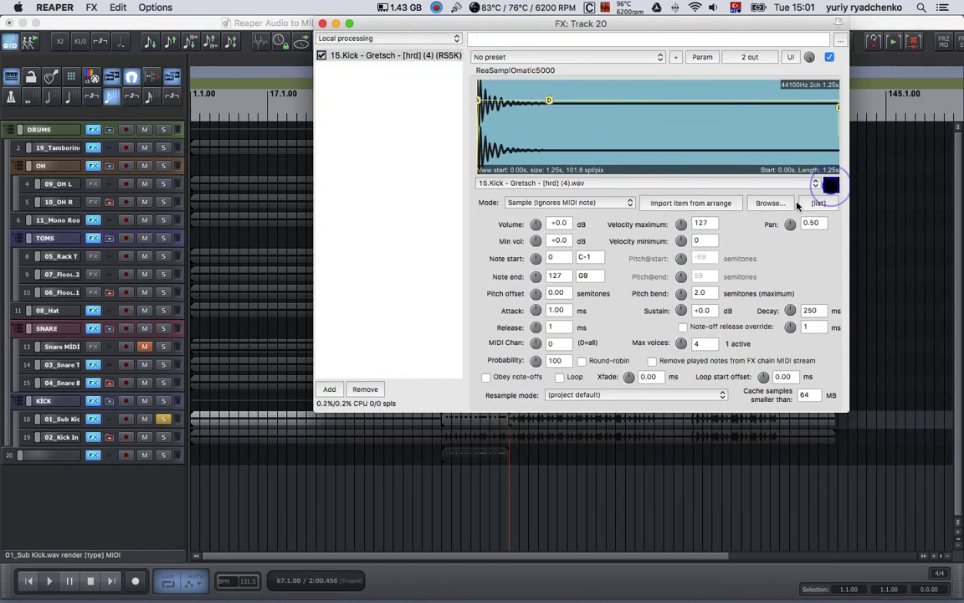
click(164, 454)
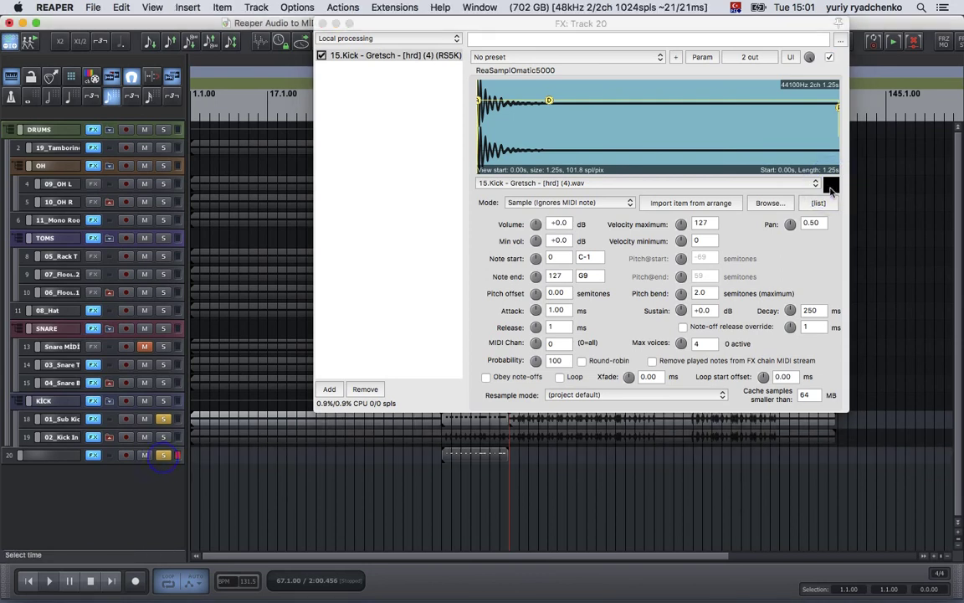
click(830, 185)
click(830, 185)
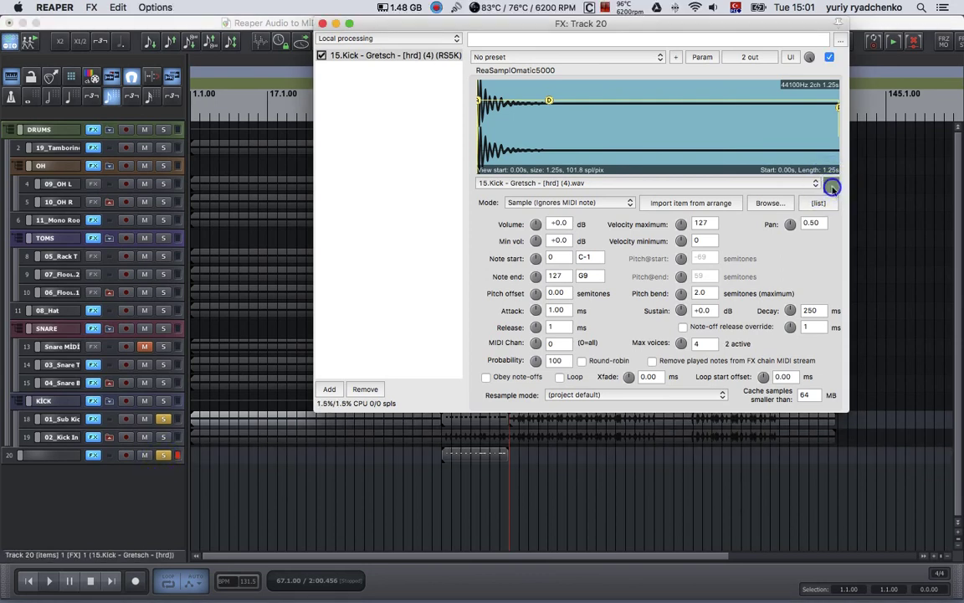
Step: Play the MIDI-triggered kick from bar 53, solo the KICK folder, then clear all solos and stop
click(322, 23)
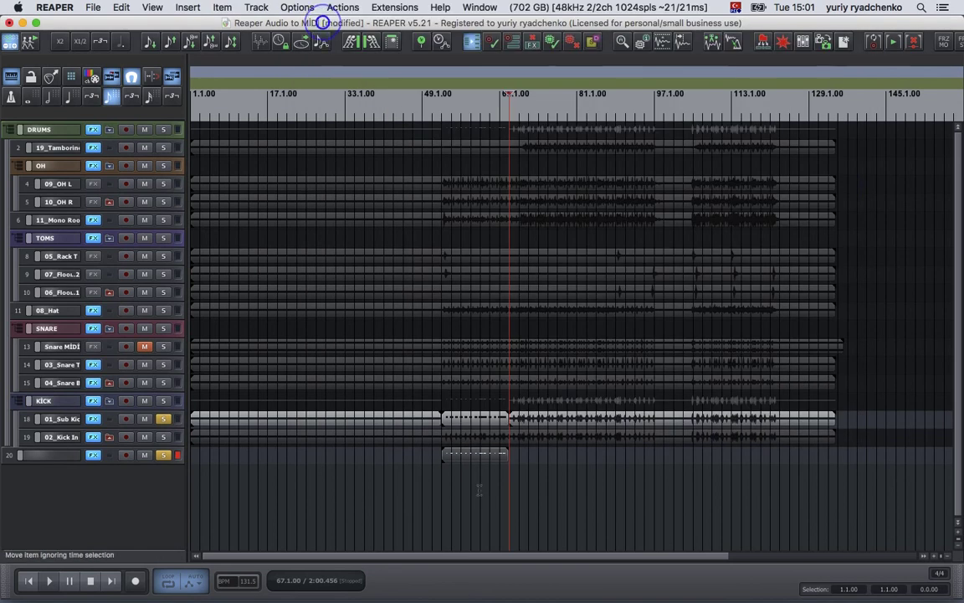
click(440, 490)
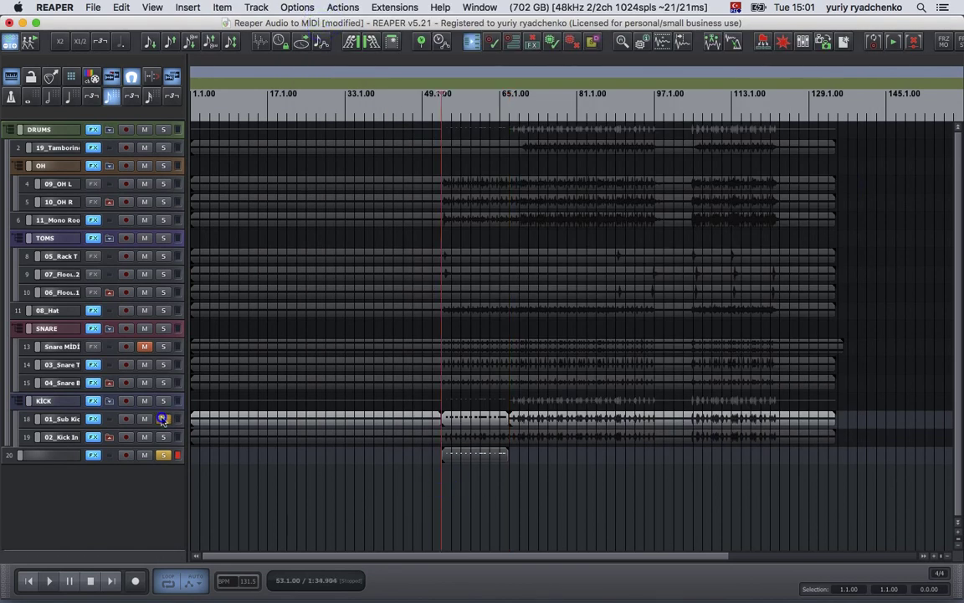
click(139, 465)
key(space)
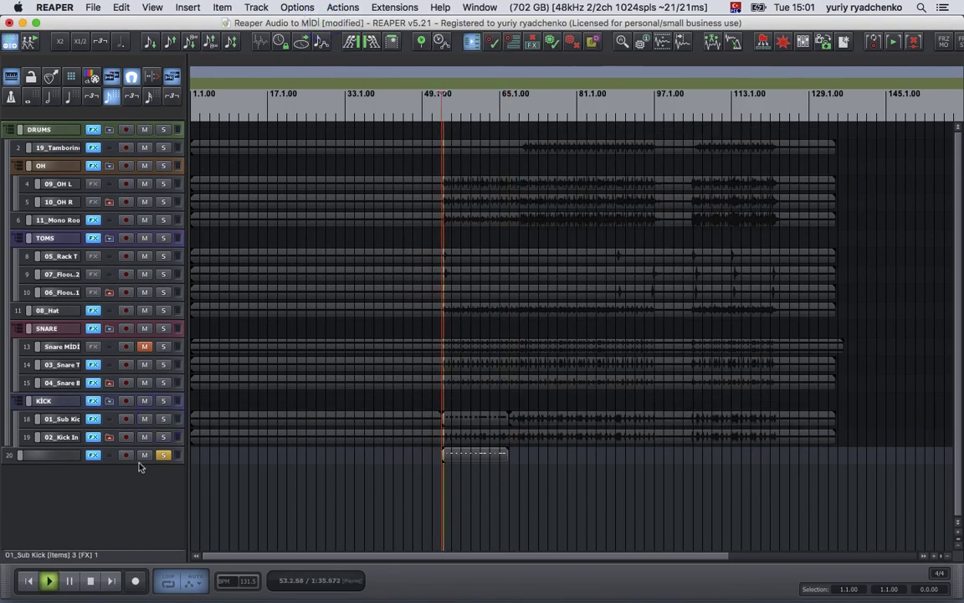
click(164, 401)
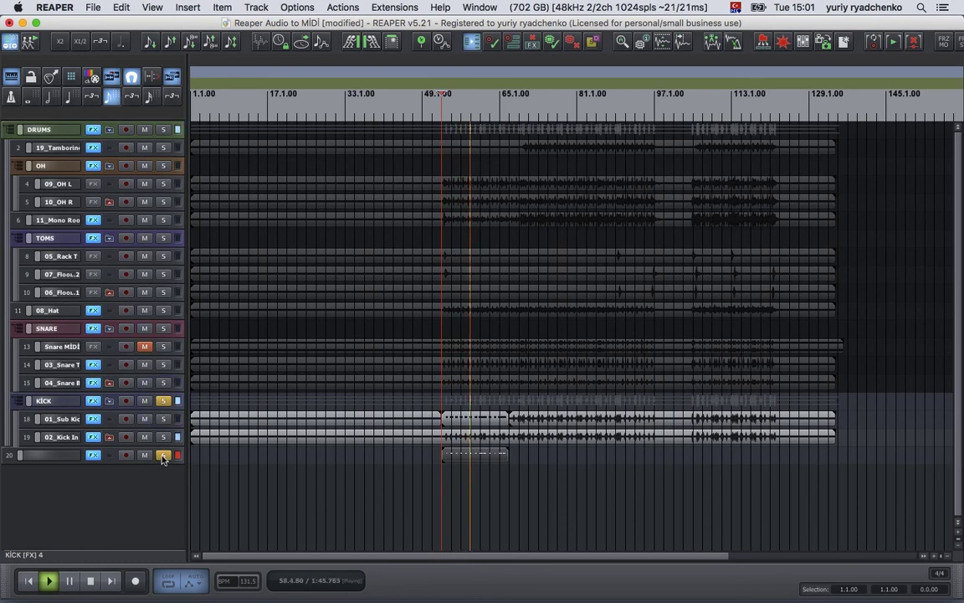
click(163, 456)
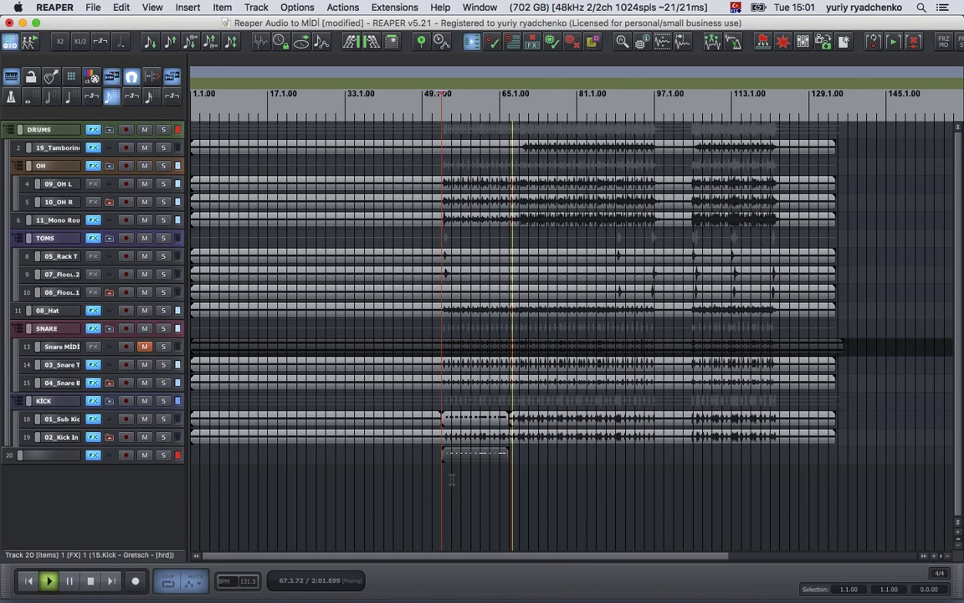
key(space)
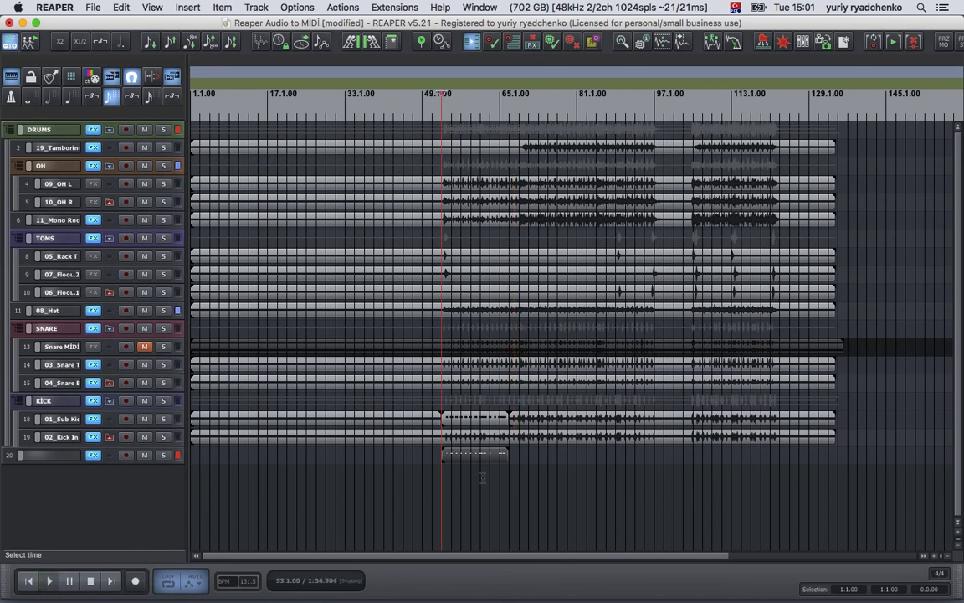